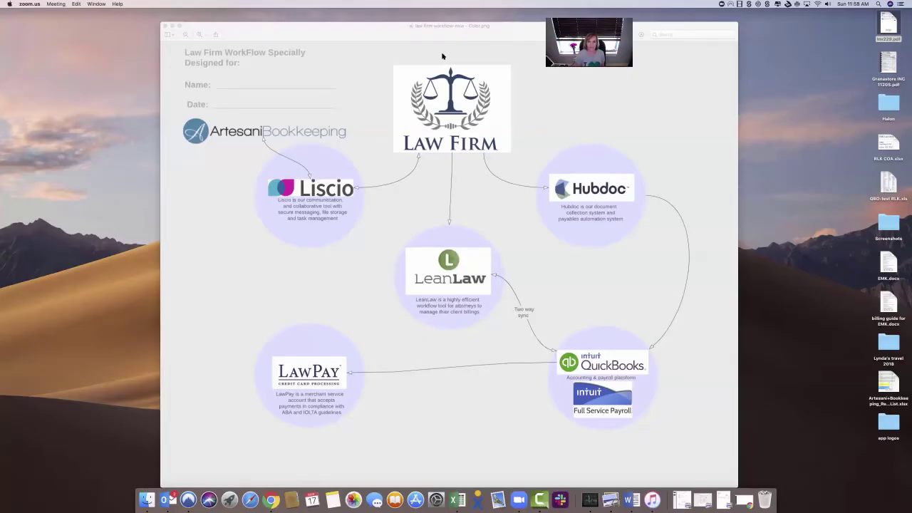
Bring the Preview window with the law firm workflow diagram to the front.
{"action": "left_click", "coordinate": [429, 43]}
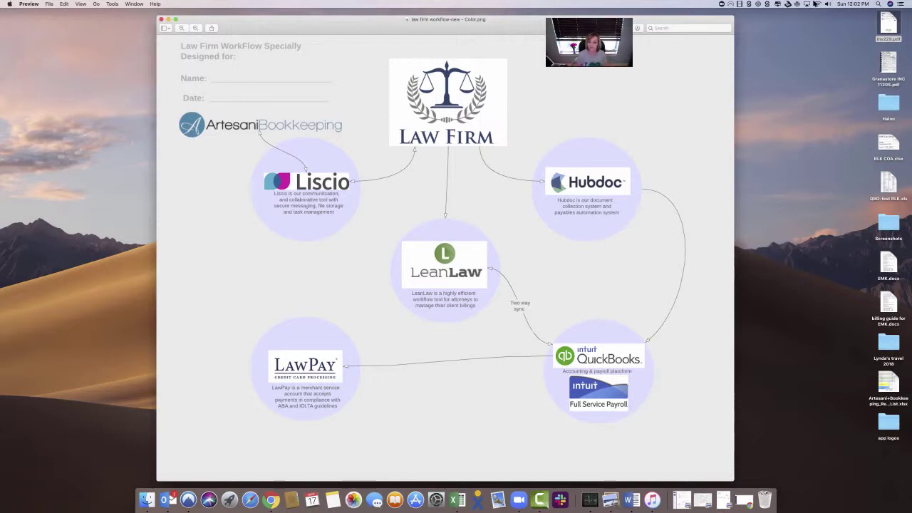
Switch from the diagram to Chrome to show the Liscio Inbox.
{"action": "key", "text": "super+Tab"}
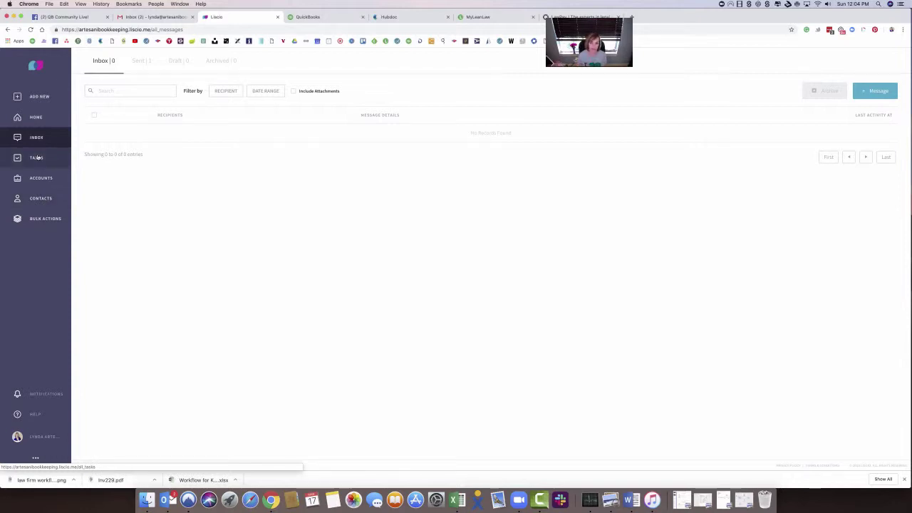
View the Liscio home dashboard, then move to the QuickBooks Law Firm dashboard tab.
{"action": "left_click", "coordinate": [39, 118]}
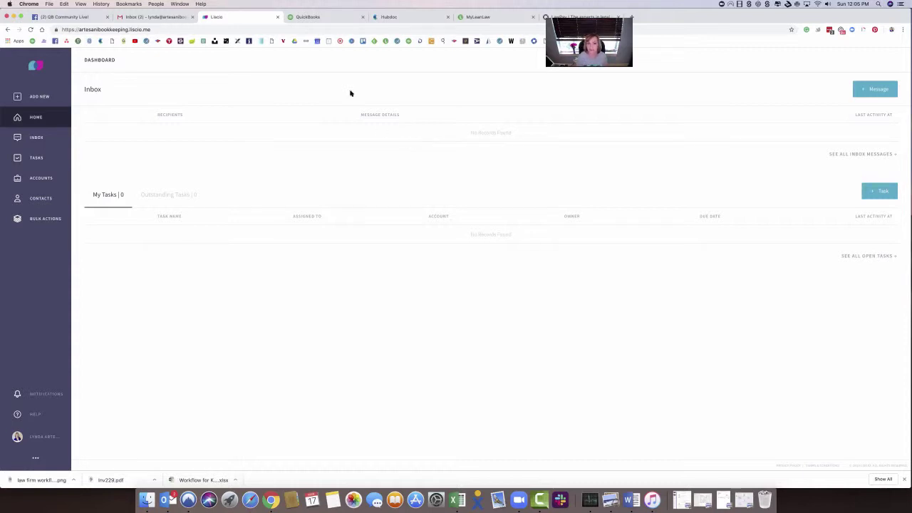
{"action": "left_click", "coordinate": [316, 16]}
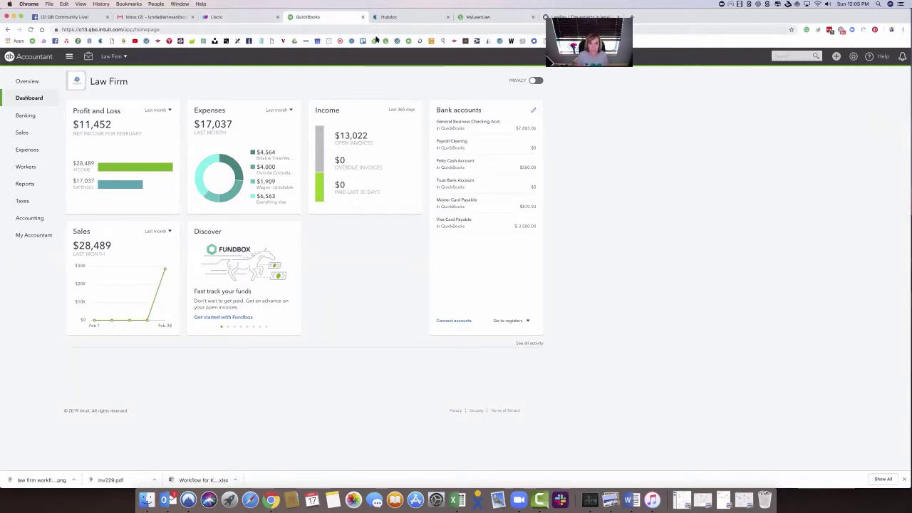
Check the Law Firm customer list under Sales, then move to the Hubdoc tab.
{"action": "left_click", "coordinate": [36, 136]}
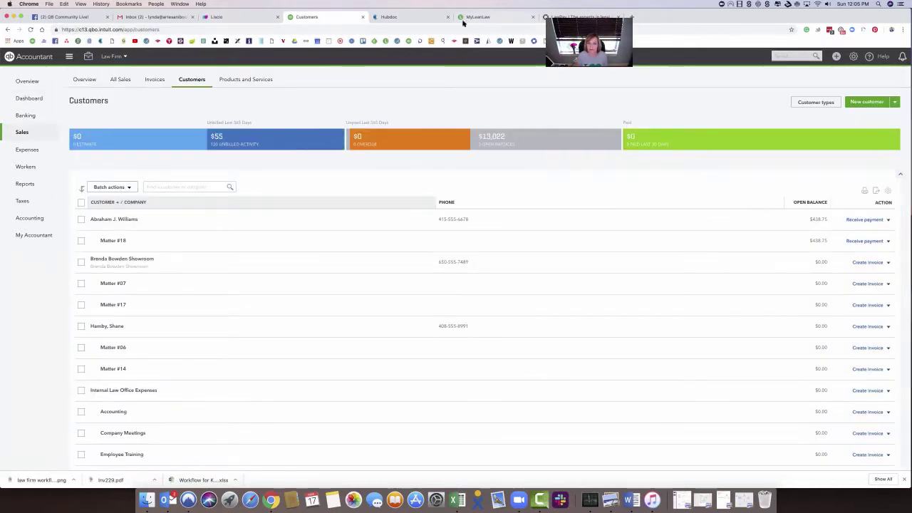
{"action": "left_click", "coordinate": [420, 17]}
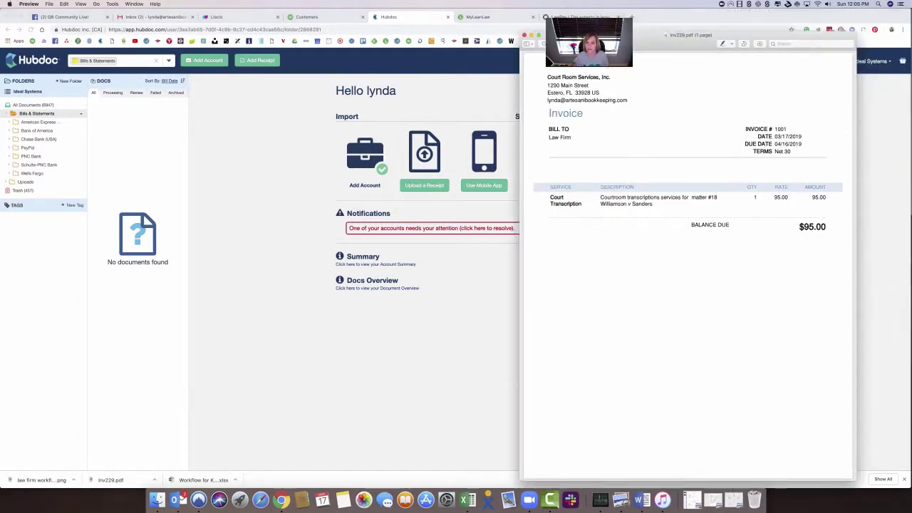
Drag the $95.00 Court Room Services invoice window toward the screen centre.
{"action": "left_click_drag", "start_coordinate": [727, 33], "coordinate": [469, 34]}
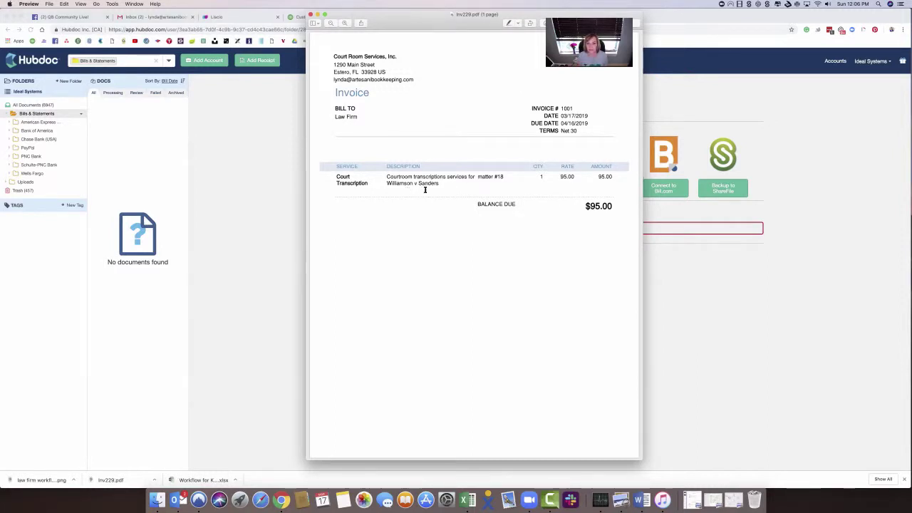
Hide the invoice preview and bring up Hubdoc's Add Receipt upload dialog.
{"action": "left_click", "coordinate": [317, 15]}
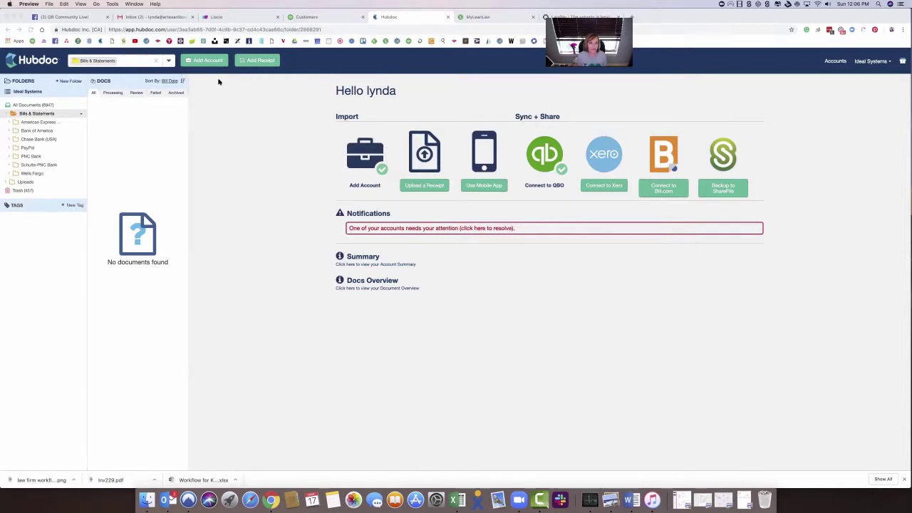
{"action": "left_click", "coordinate": [266, 62]}
{"action": "left_click", "coordinate": [271, 62]}
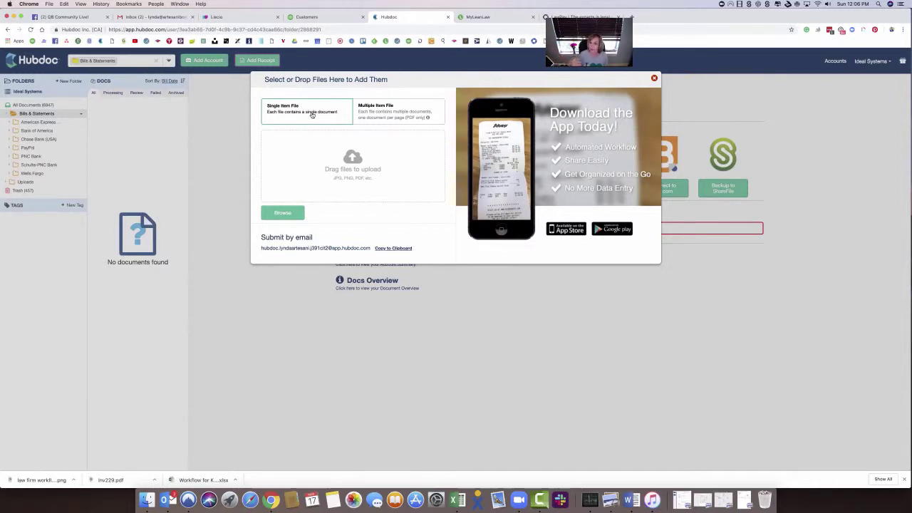
Upload Inv229.pdf as a Single Item File by dragging it from Finder into the drop zone.
{"action": "left_click", "coordinate": [411, 116]}
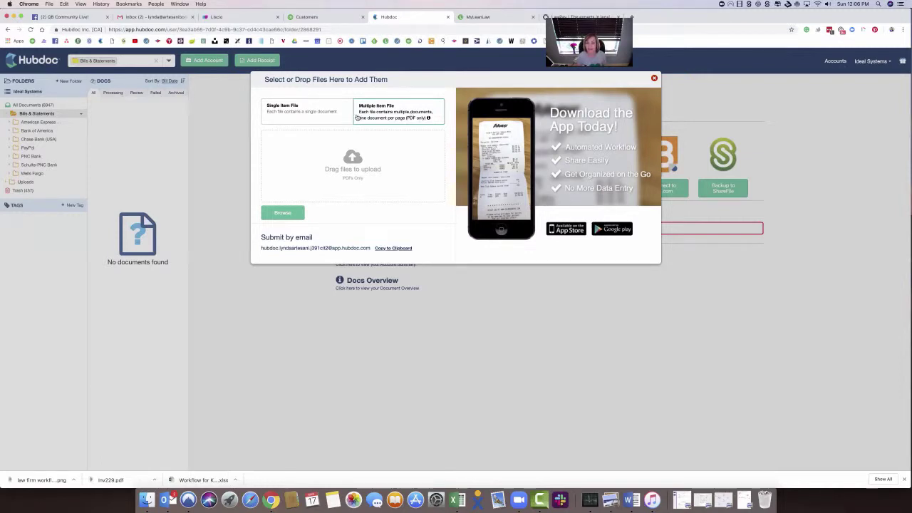
{"action": "left_click", "coordinate": [300, 117]}
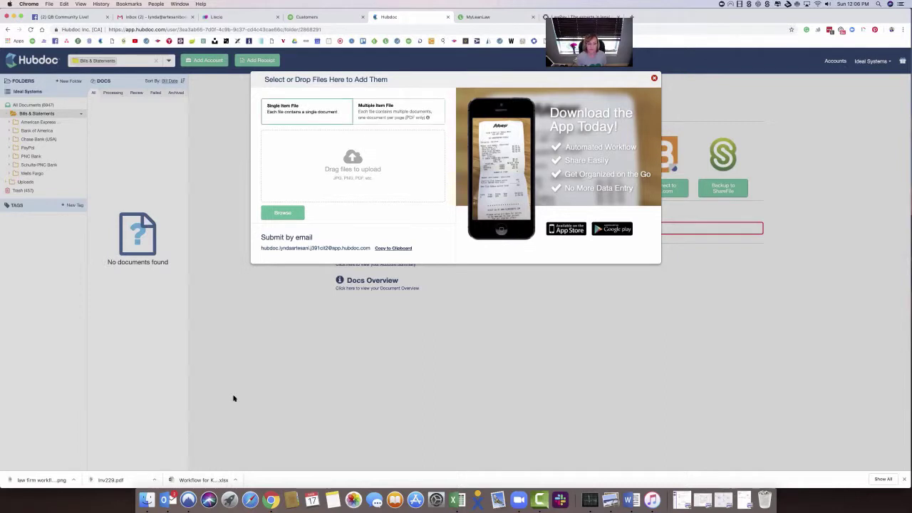
{"action": "left_click", "coordinate": [146, 499]}
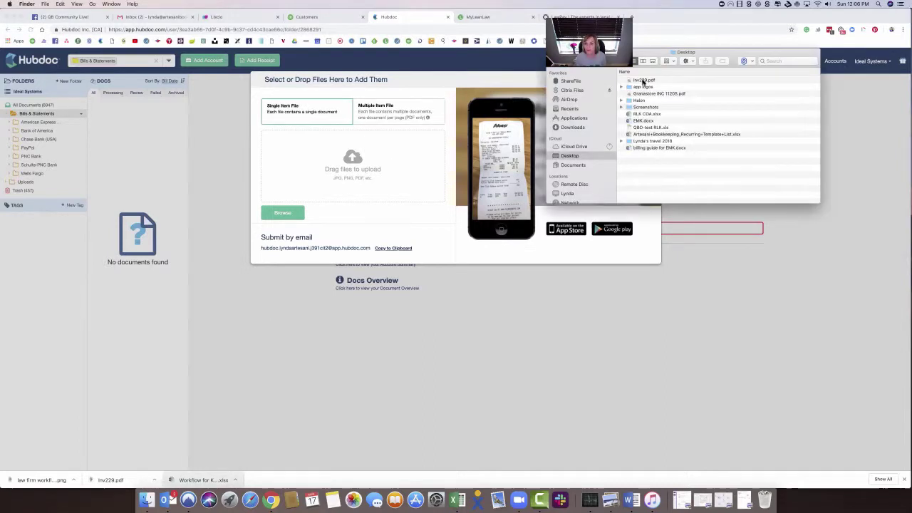
{"action": "left_click_drag", "start_coordinate": [644, 81], "coordinate": [338, 154]}
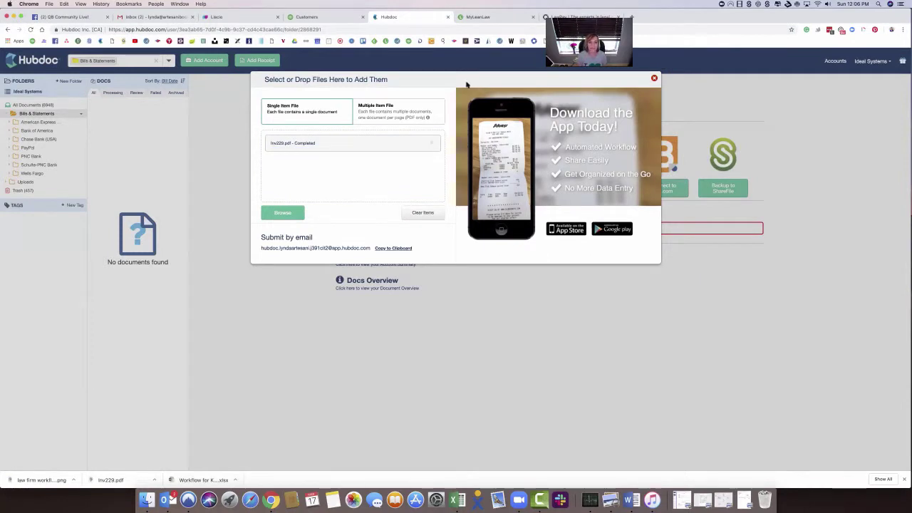
Close the upload dialog, show All Documents, and open the Court Room Services invoice 1001 details.
{"action": "left_click", "coordinate": [56, 107]}
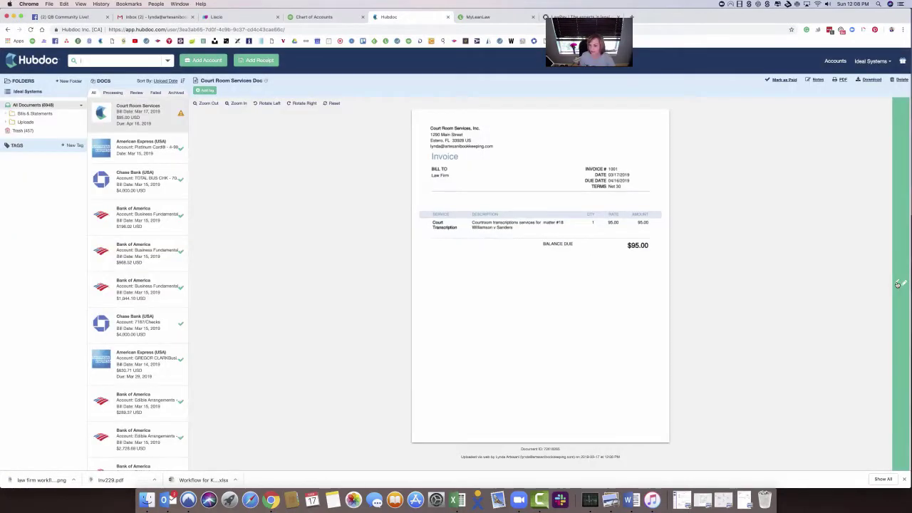
{"action": "left_click", "coordinate": [898, 284]}
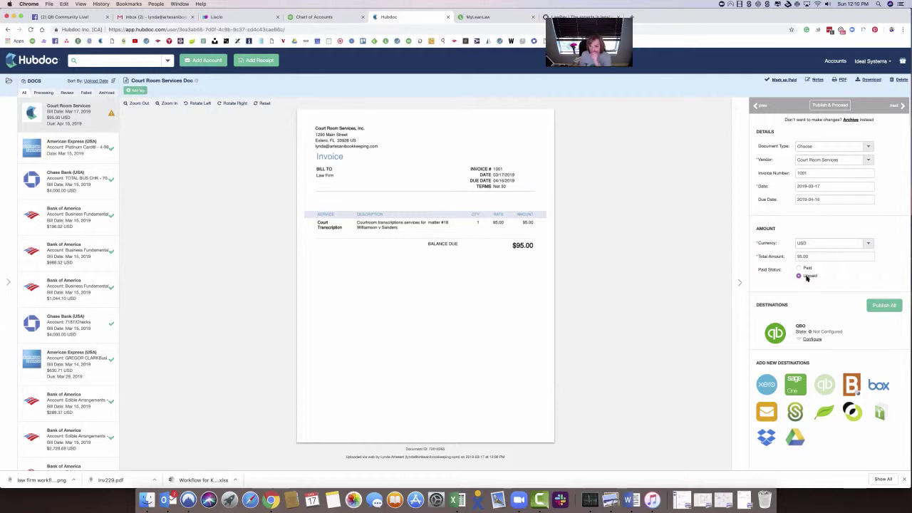
Expand the QBO publishing settings and set the bill's vendor to Court Room Services.
{"action": "left_click", "coordinate": [813, 340]}
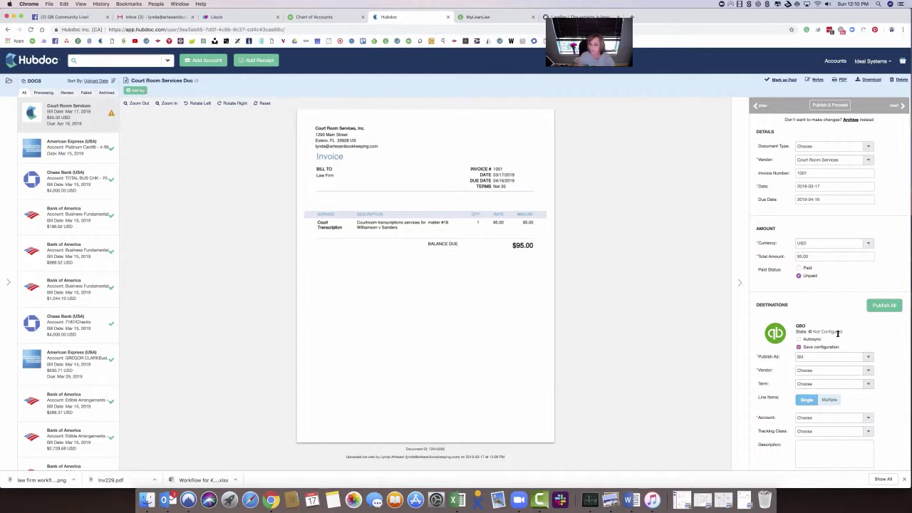
{"action": "left_click", "coordinate": [868, 373]}
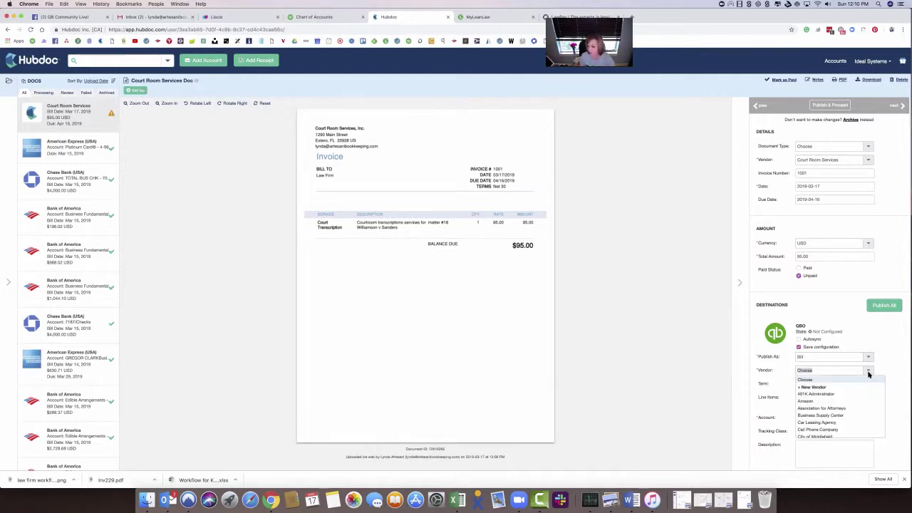
{"action": "type", "text": "court"}
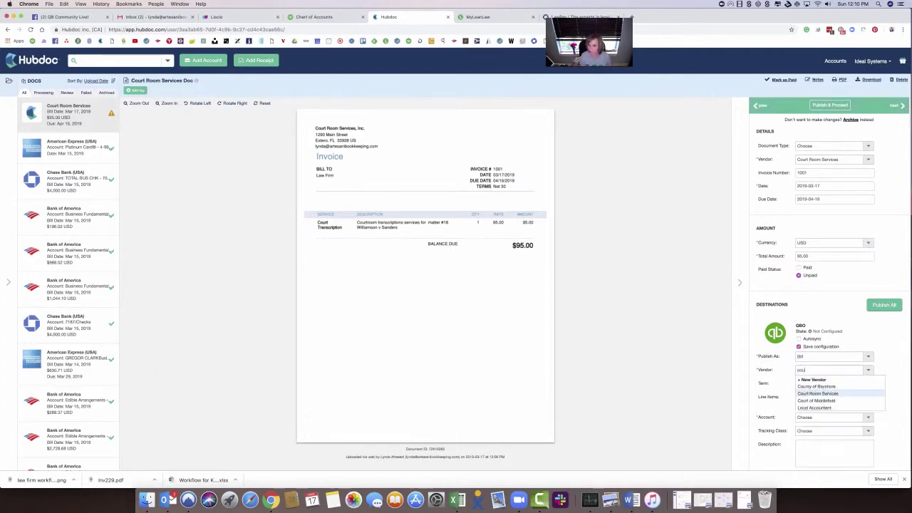
{"action": "left_click", "coordinate": [835, 387]}
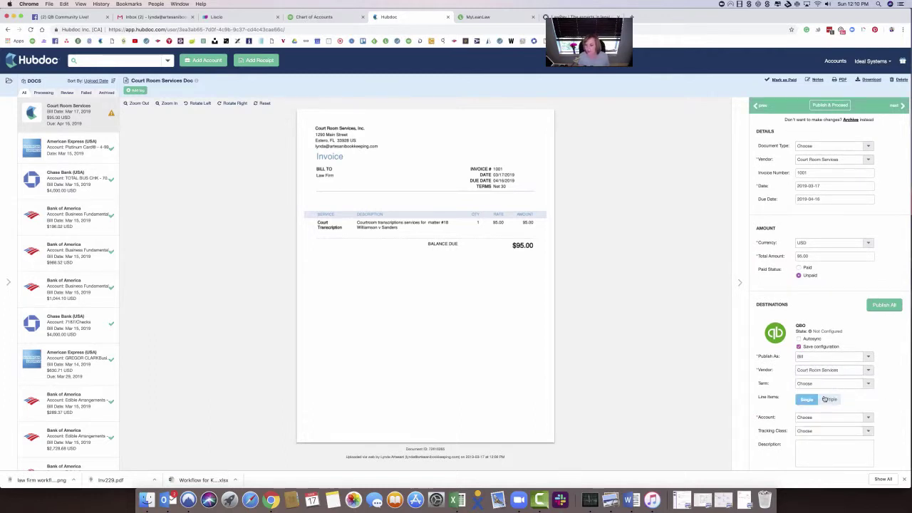
Choose account Advanced Client Costs and describe the line as transcriptions for matter #18.
{"action": "left_click", "coordinate": [867, 419]}
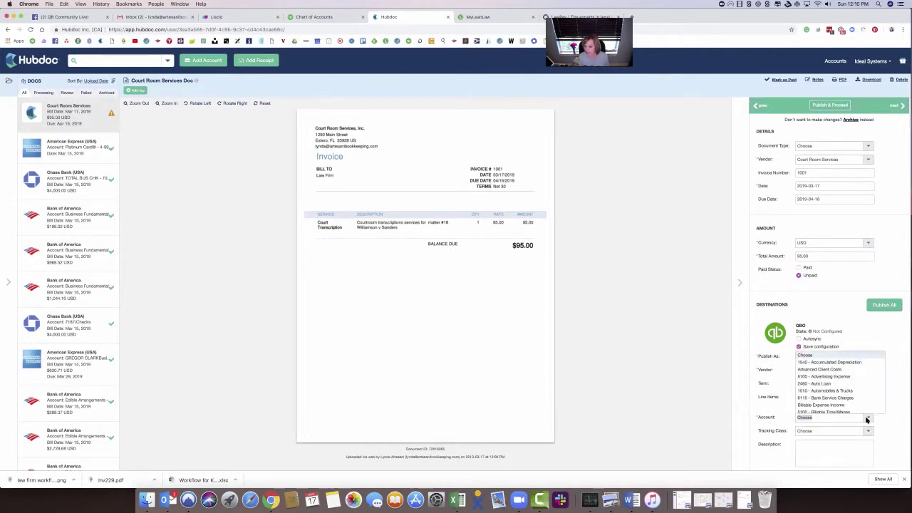
{"action": "type", "text": "ad"}
{"action": "key", "text": "BackSpace"}
{"action": "type", "text": "ad"}
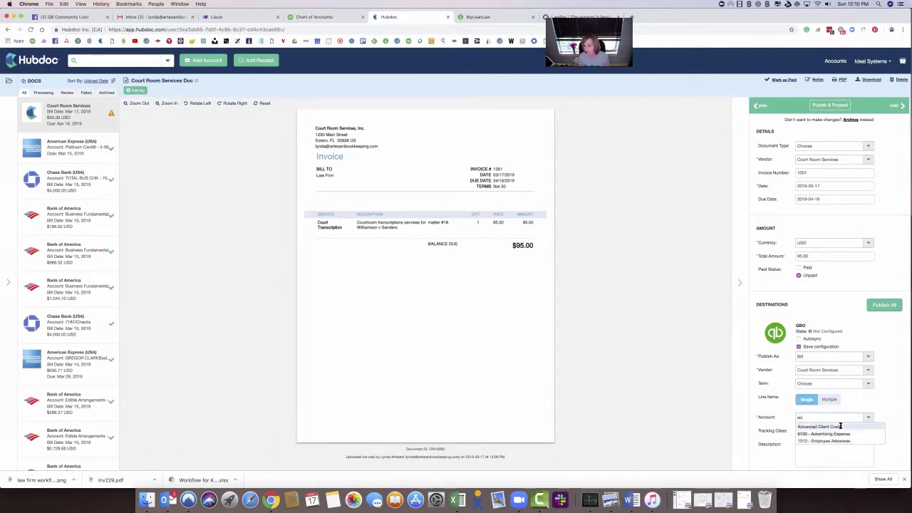
{"action": "left_click", "coordinate": [813, 427]}
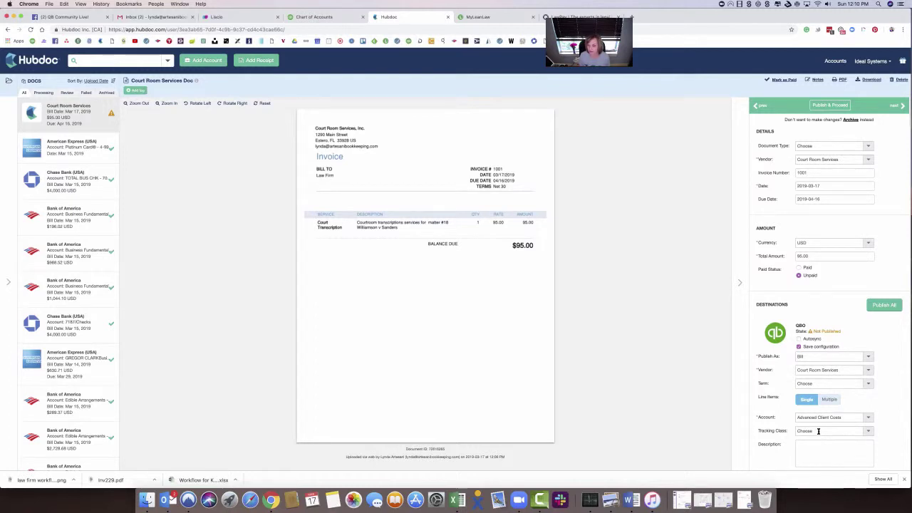
{"action": "scroll", "coordinate": [816, 427], "scroll_direction": "down", "scroll_amount": 2}
{"action": "left_click", "coordinate": [806, 405]}
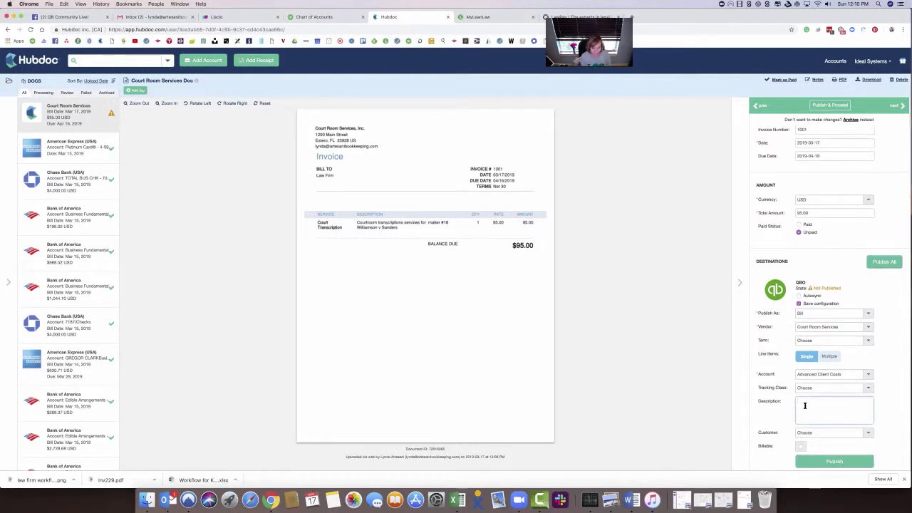
{"action": "type", "text": "Transcriptions for mat"}
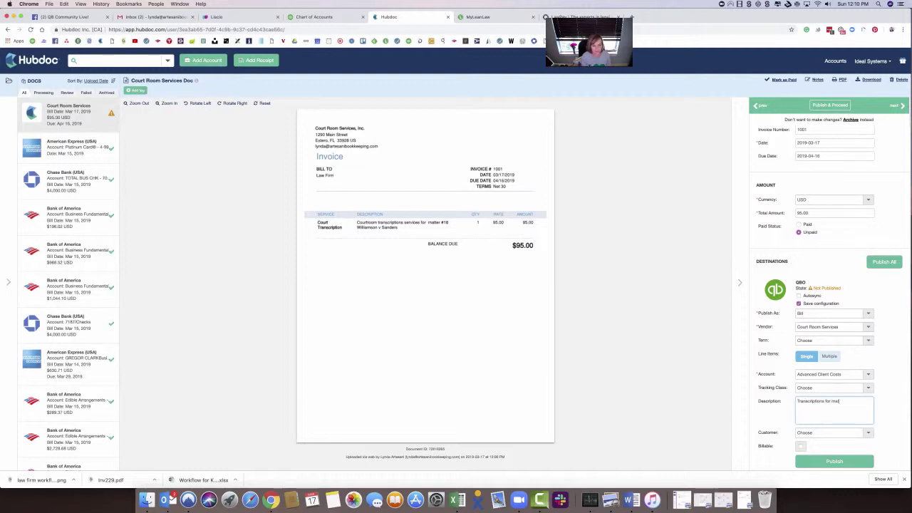
{"action": "type", "text": "ter #18 Williamson vs Sander"}
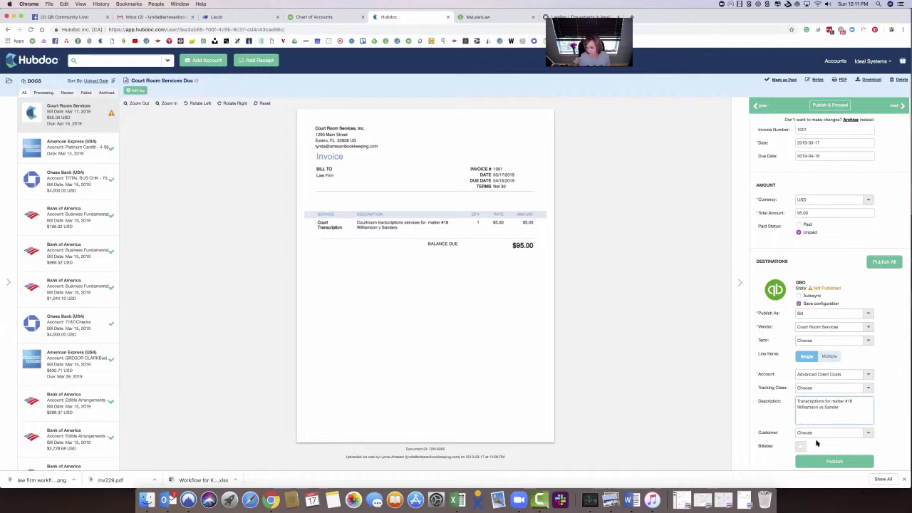
{"action": "scroll", "coordinate": [820, 444], "scroll_direction": "down", "scroll_amount": 1}
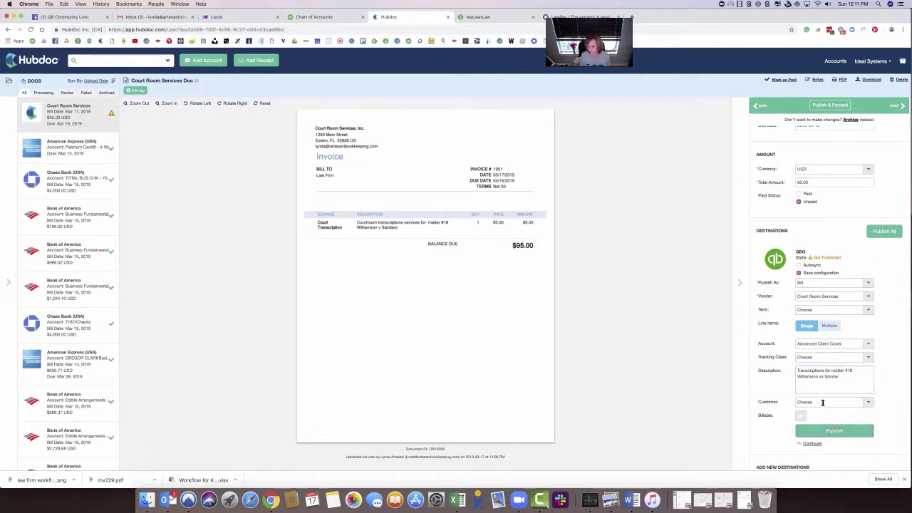
Assign the bill to customer Matter #18.
{"action": "left_click", "coordinate": [869, 403]}
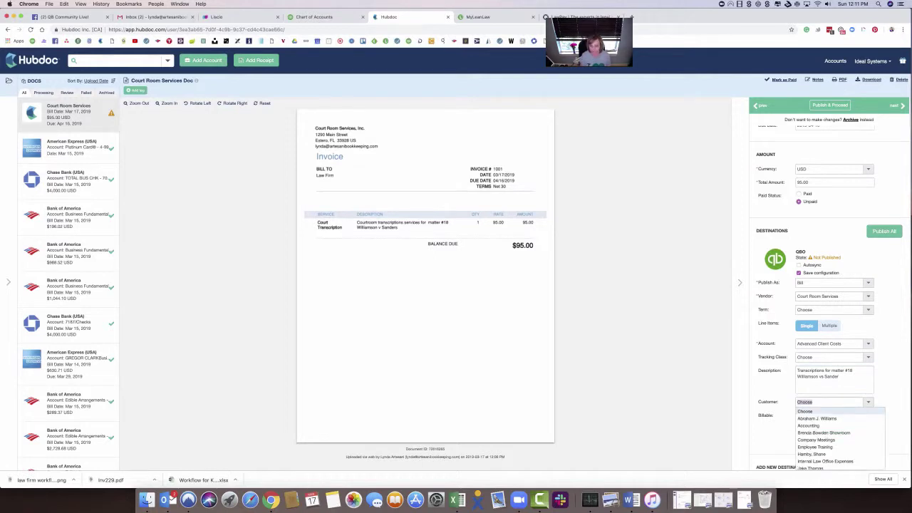
{"action": "type", "text": "matt"}
{"action": "scroll", "coordinate": [812, 438], "scroll_direction": "down", "scroll_amount": 5}
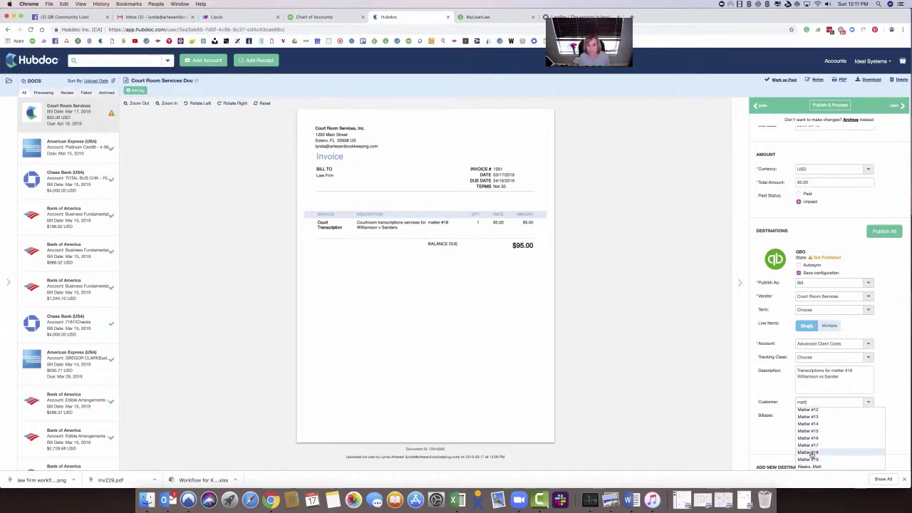
{"action": "left_click", "coordinate": [813, 450]}
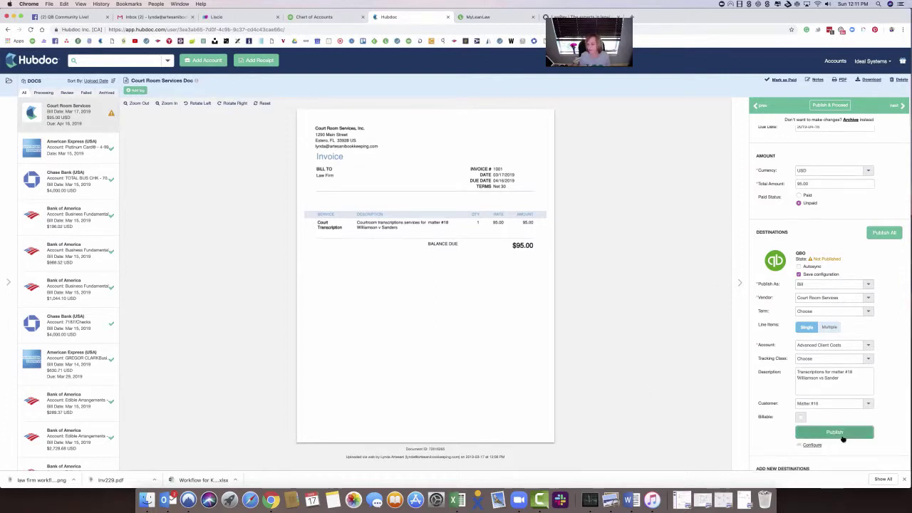
Publish the bill to QuickBooks Online, mark it paid, and switch to the Chart of Accounts.
{"action": "left_click", "coordinate": [841, 433]}
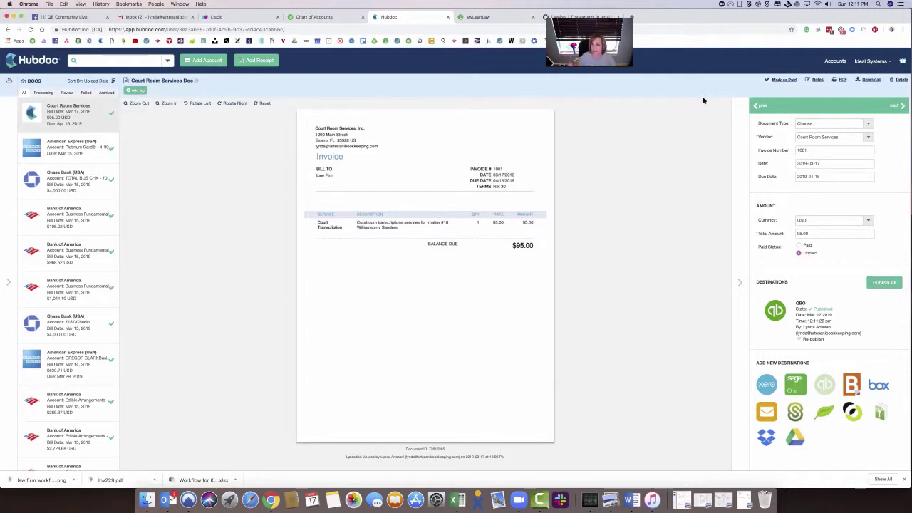
{"action": "left_click", "coordinate": [799, 245]}
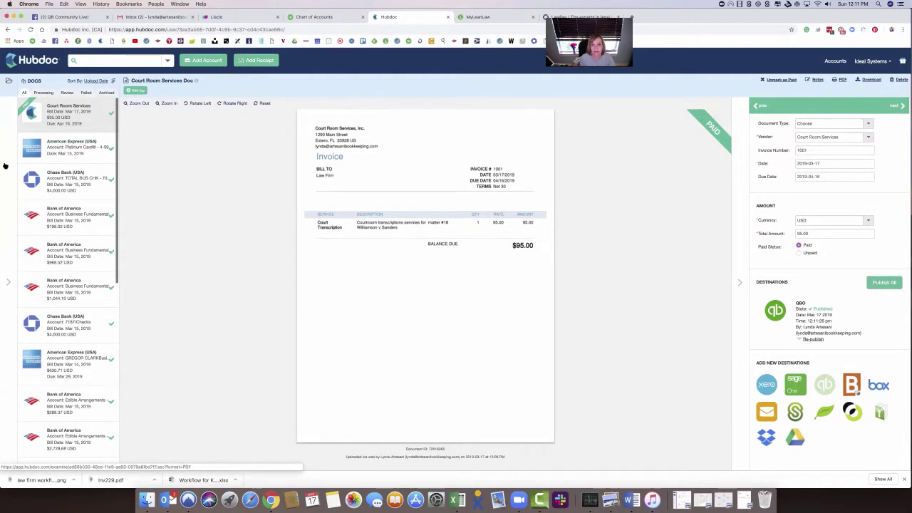
{"action": "left_click", "coordinate": [317, 17]}
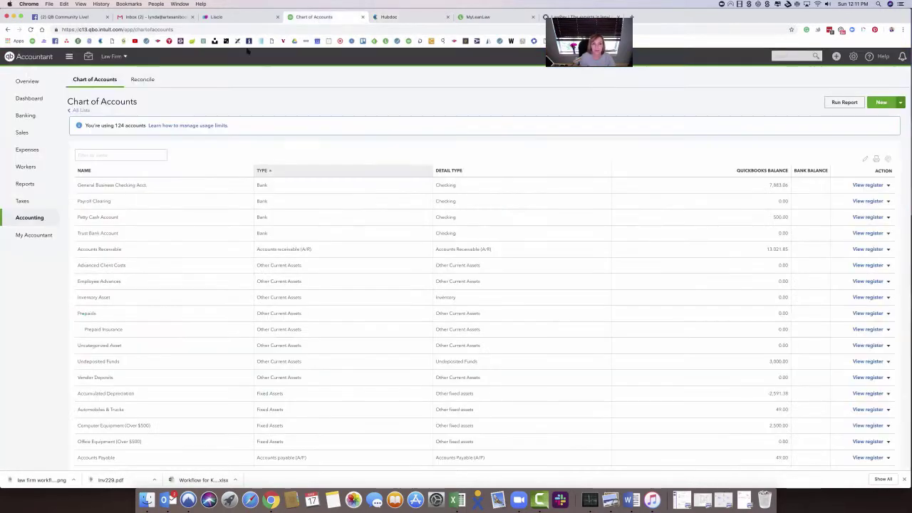
Open the $95.00 Court Room Services bill 1001 from QuickBooks recent transactions.
{"action": "left_click", "coordinate": [782, 55]}
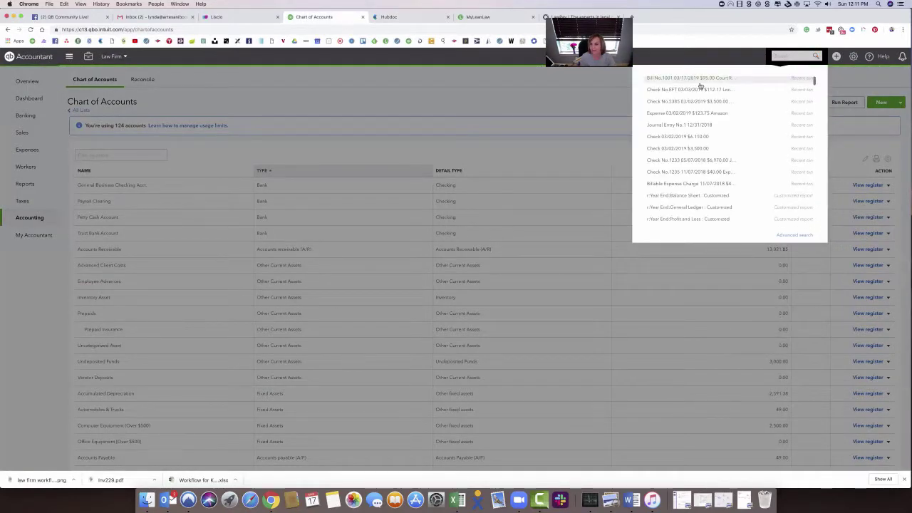
{"action": "left_click", "coordinate": [701, 83]}
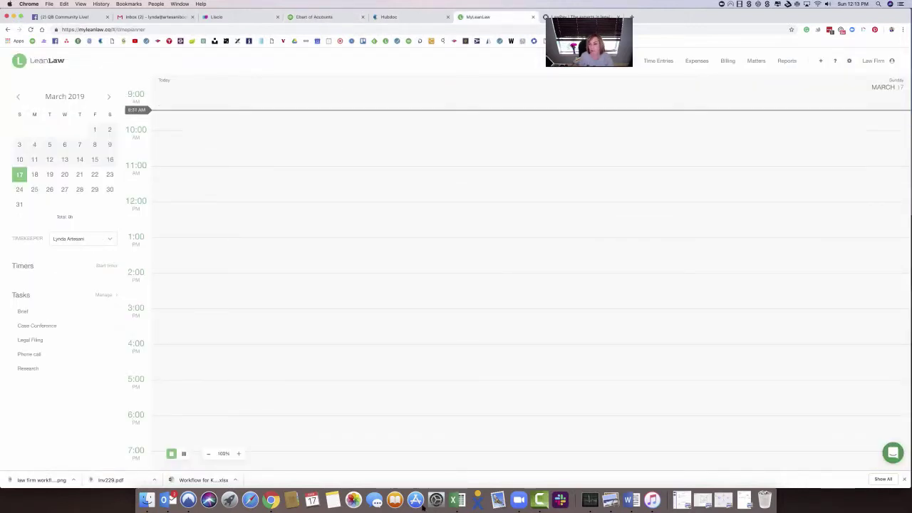
Show LeanLaw's Expenses list with the $125.79 Matter #18 court-reporting expense.
{"action": "left_click", "coordinate": [691, 61]}
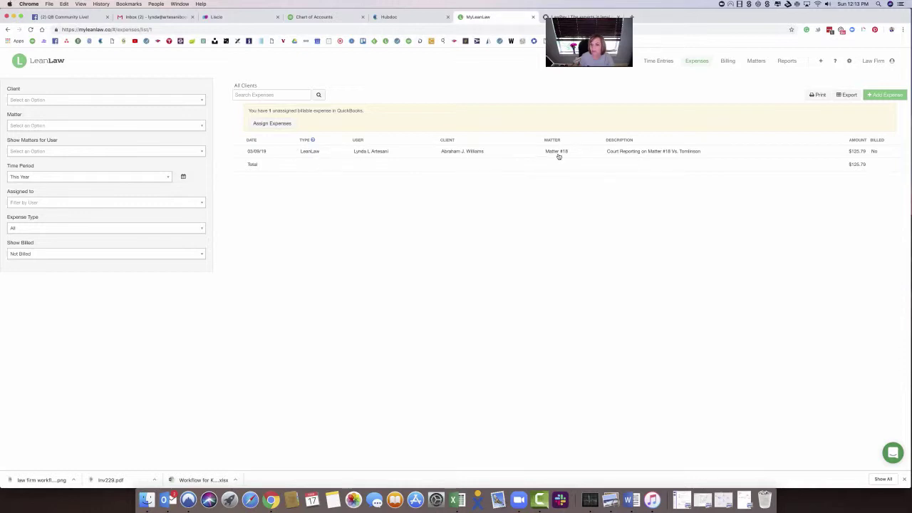
Save the court-reporting expense, then create a $350.79 draft invoice for Matter #18.
{"action": "left_click", "coordinate": [626, 152]}
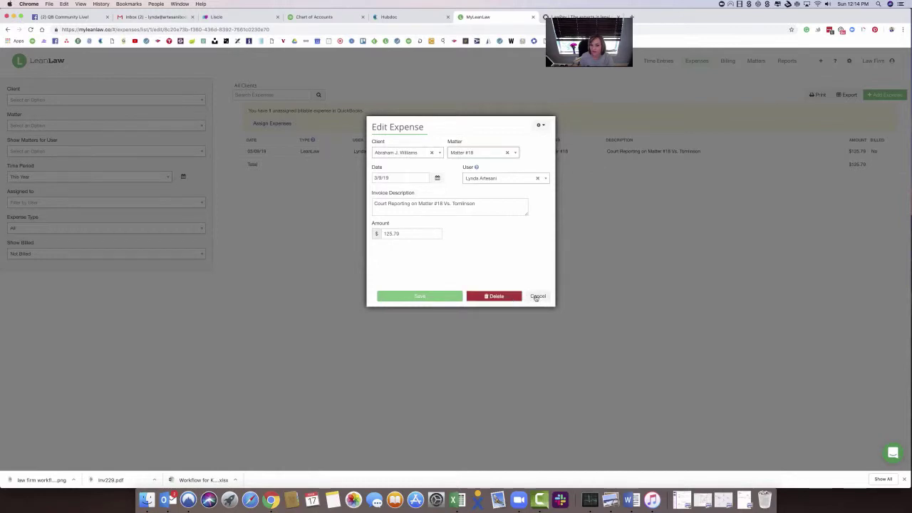
{"action": "left_click", "coordinate": [401, 296]}
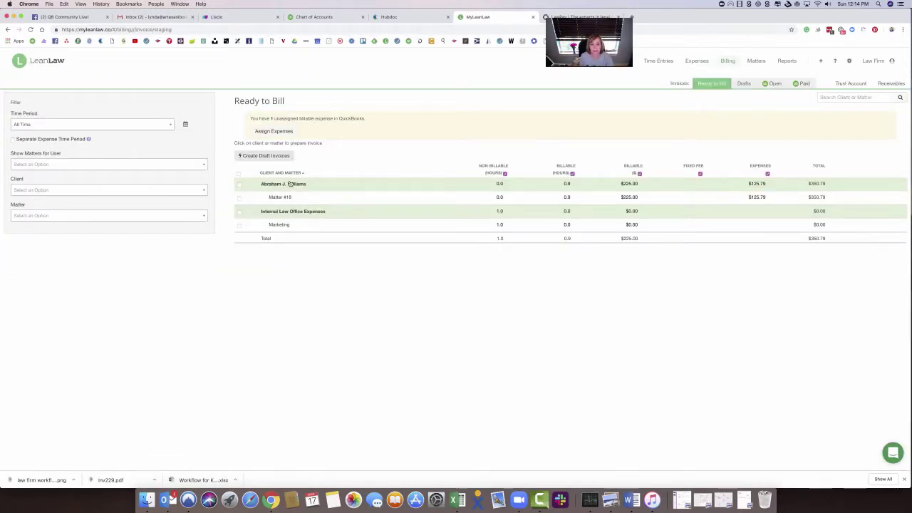
{"action": "left_click", "coordinate": [239, 185]}
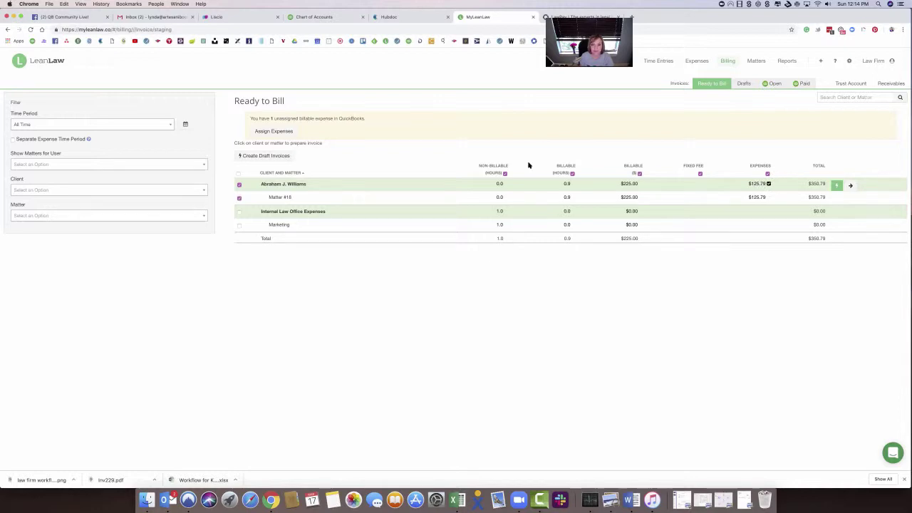
{"action": "left_click", "coordinate": [281, 158]}
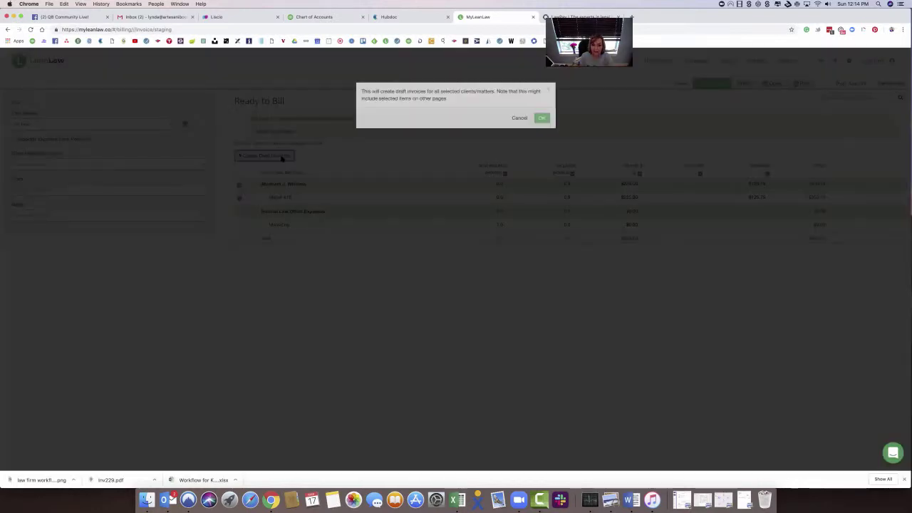
{"action": "left_click", "coordinate": [543, 127]}
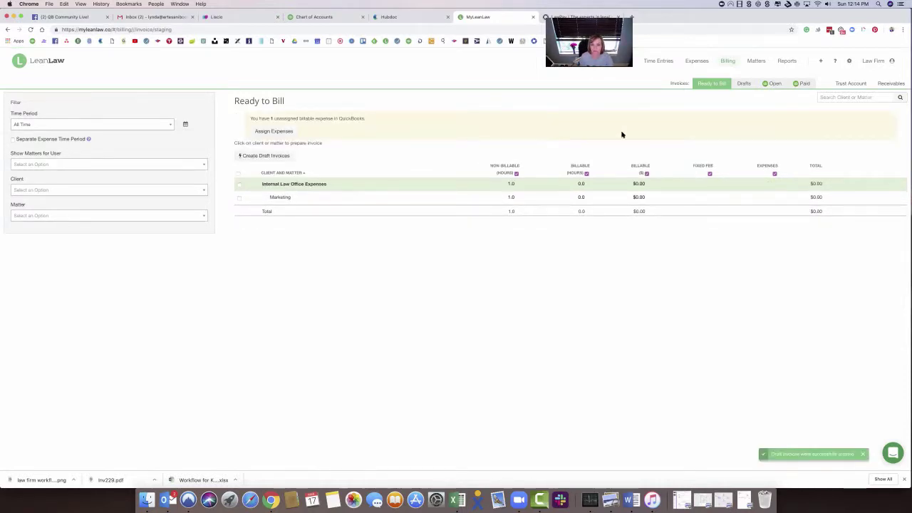
Approve the $350.79 Matter #18 draft invoice and submit it to QuickBooks.
{"action": "left_click", "coordinate": [743, 84]}
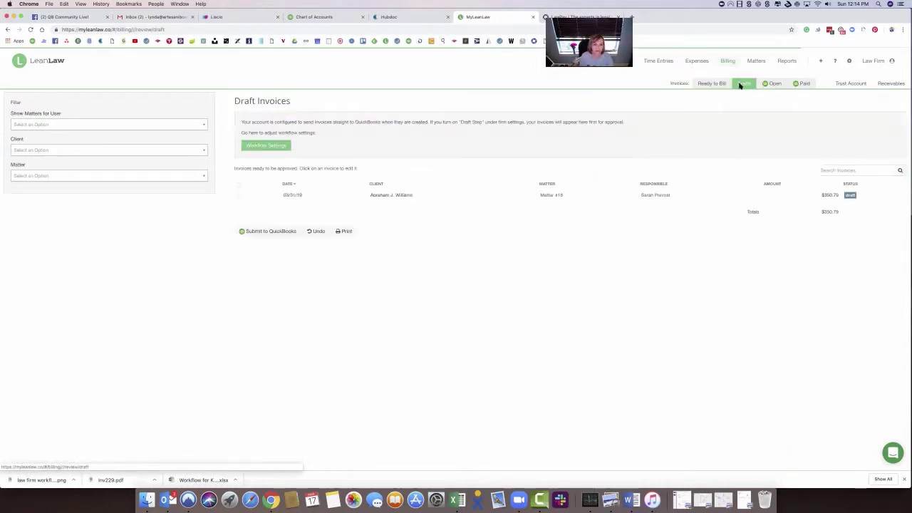
{"action": "left_click", "coordinate": [407, 195]}
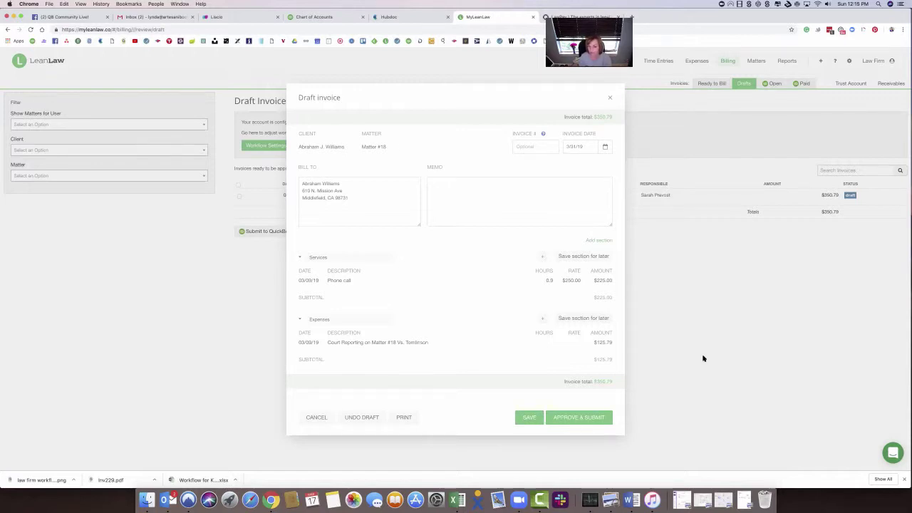
{"action": "left_click", "coordinate": [578, 416]}
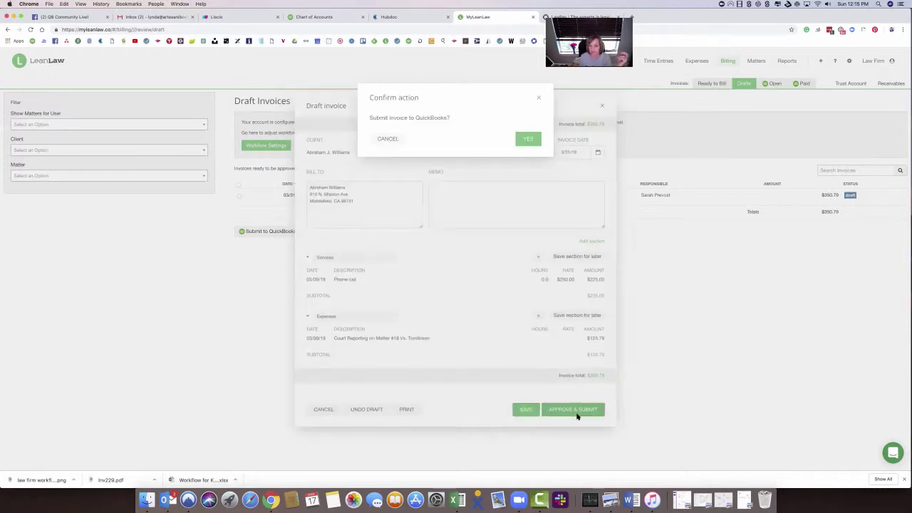
{"action": "left_click", "coordinate": [529, 140]}
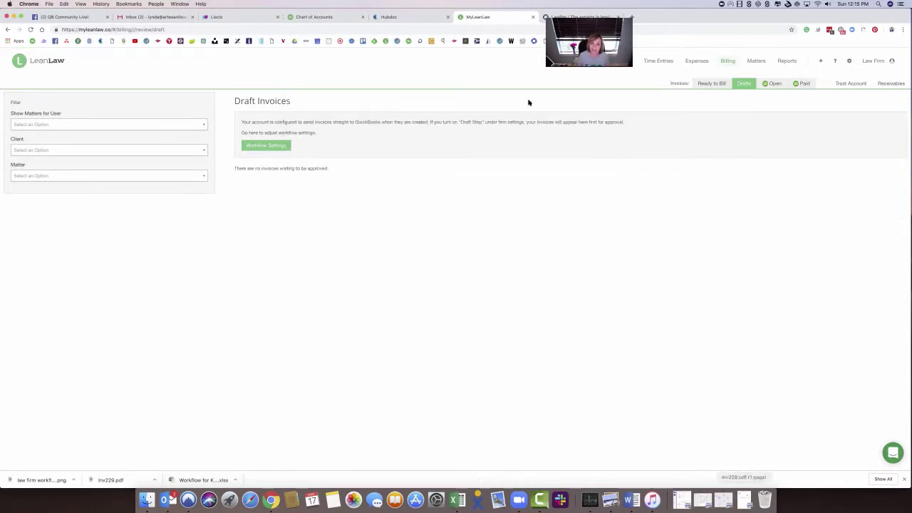
Open synced invoice #71055 for $350.79 in QuickBooks, then go to the LawPay site.
{"action": "left_click", "coordinate": [324, 17]}
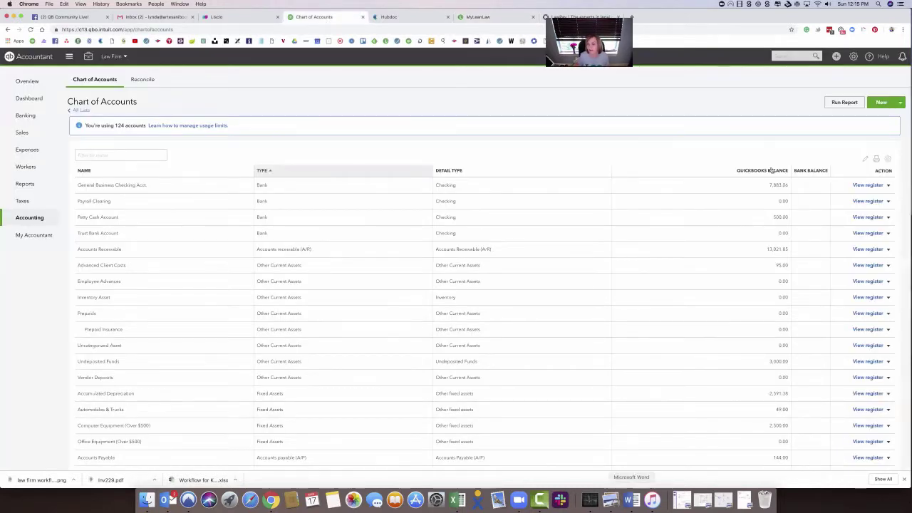
{"action": "left_click", "coordinate": [789, 55]}
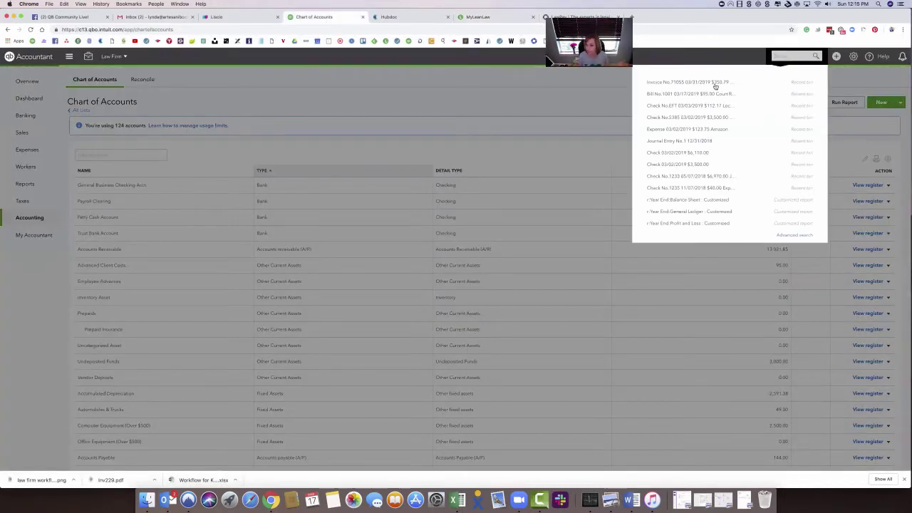
{"action": "left_click", "coordinate": [711, 86]}
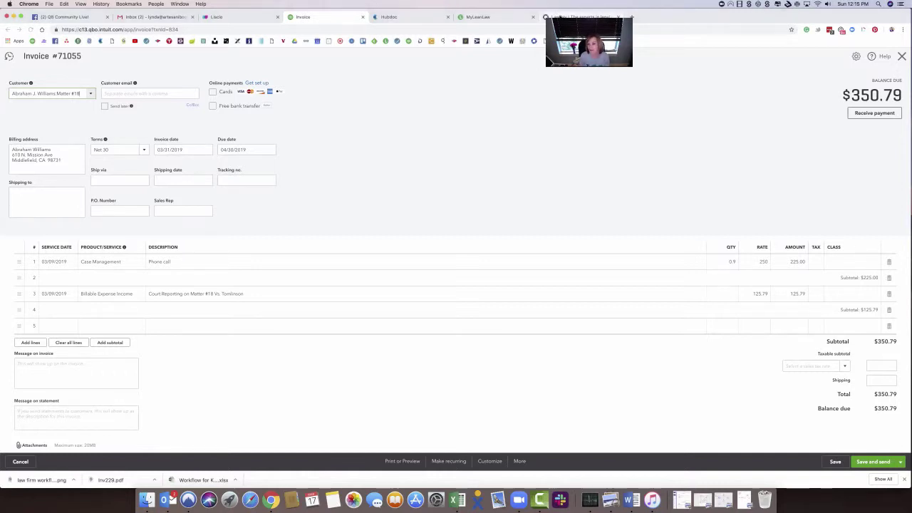
{"action": "left_click", "coordinate": [559, 16]}
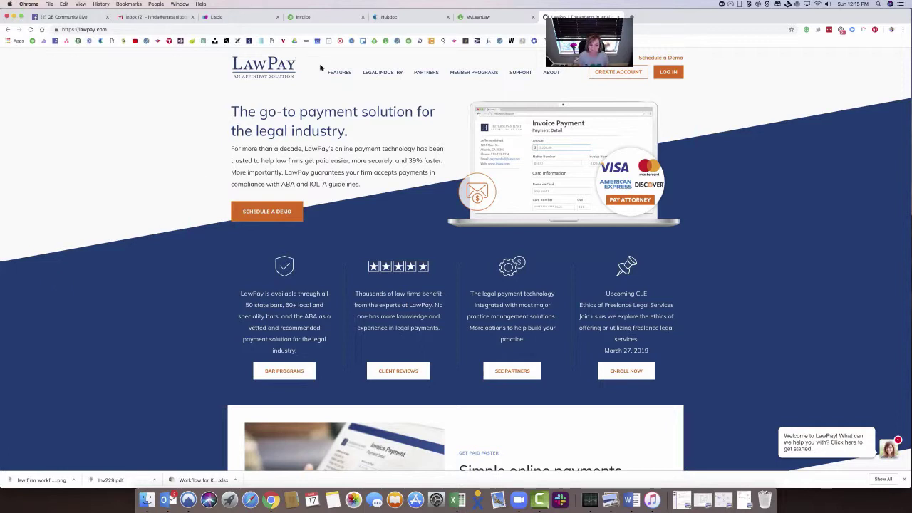
Open LawPay's Accept Payments page from the Features menu and scroll through it.
{"action": "mouse_move", "coordinate": [330, 80]}
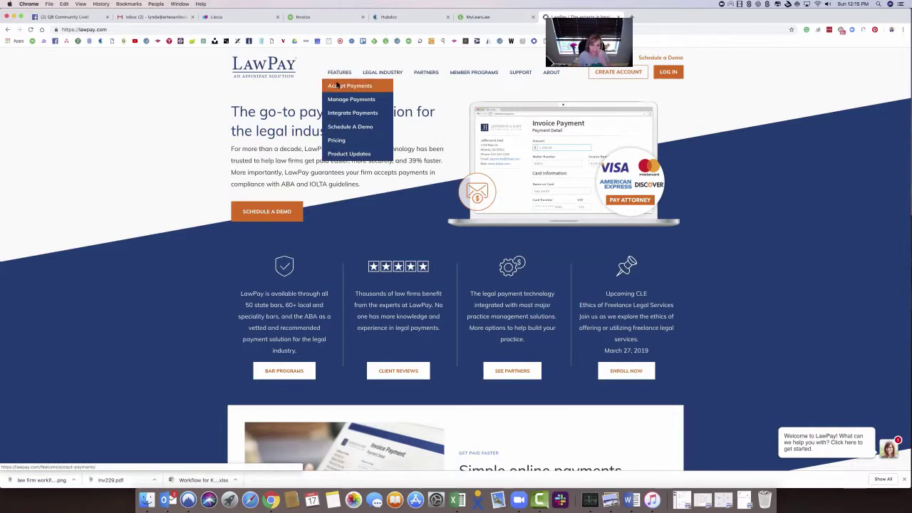
{"action": "left_click", "coordinate": [337, 85]}
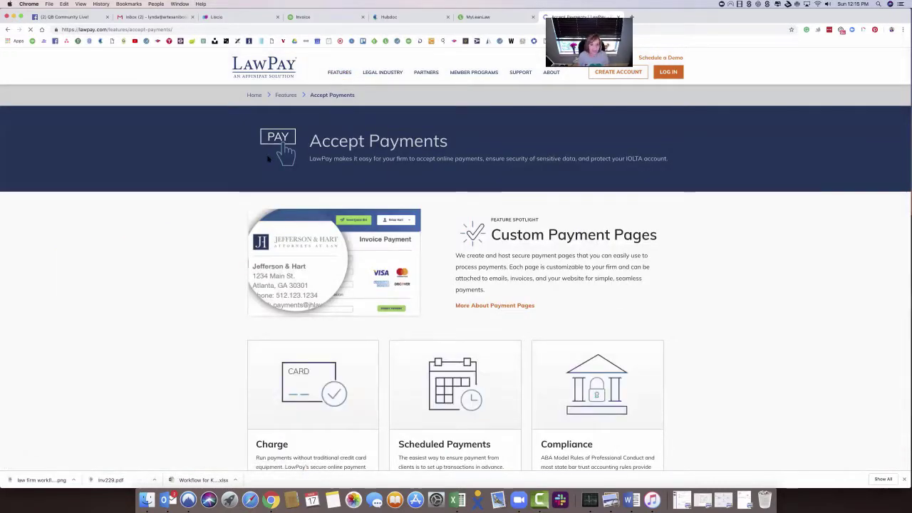
{"action": "scroll", "coordinate": [279, 217], "scroll_direction": "down", "scroll_amount": 2}
{"action": "scroll", "coordinate": [280, 218], "scroll_direction": "down", "scroll_amount": 2}
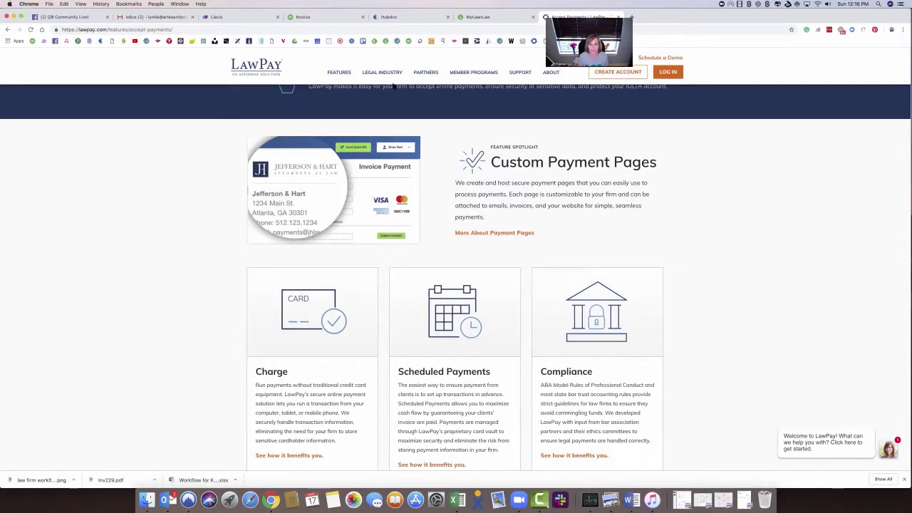
{"action": "mouse_move", "coordinate": [402, 79]}
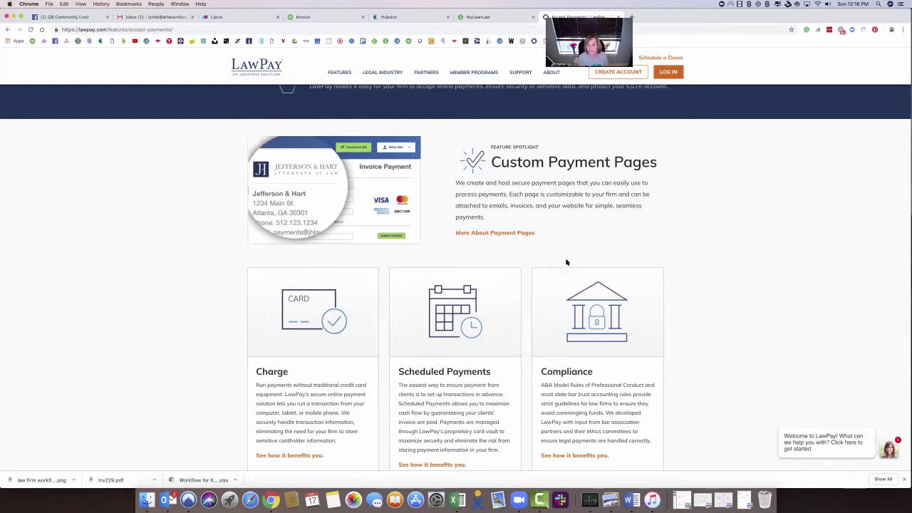
{"action": "scroll", "coordinate": [566, 260], "scroll_direction": "down", "scroll_amount": 2}
{"action": "scroll", "coordinate": [140, 217], "scroll_direction": "down", "scroll_amount": 5}
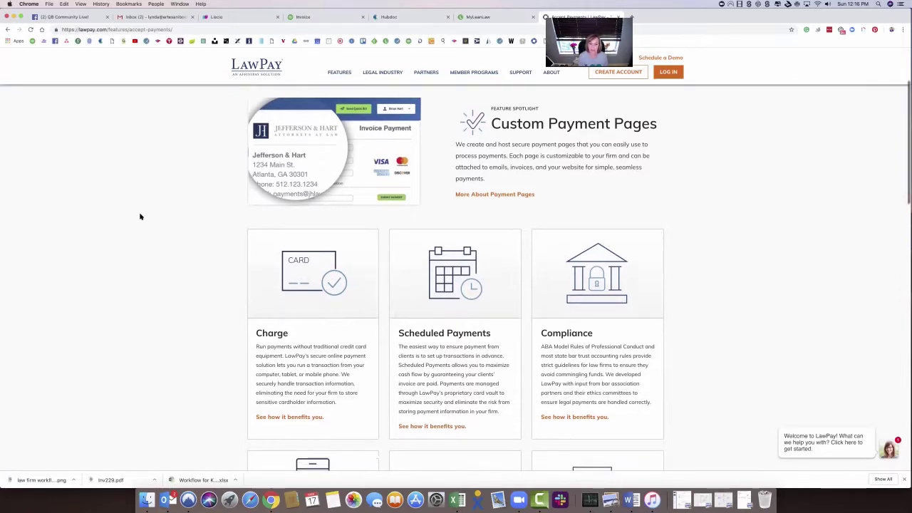
{"action": "scroll", "coordinate": [140, 217], "scroll_direction": "down", "scroll_amount": 5}
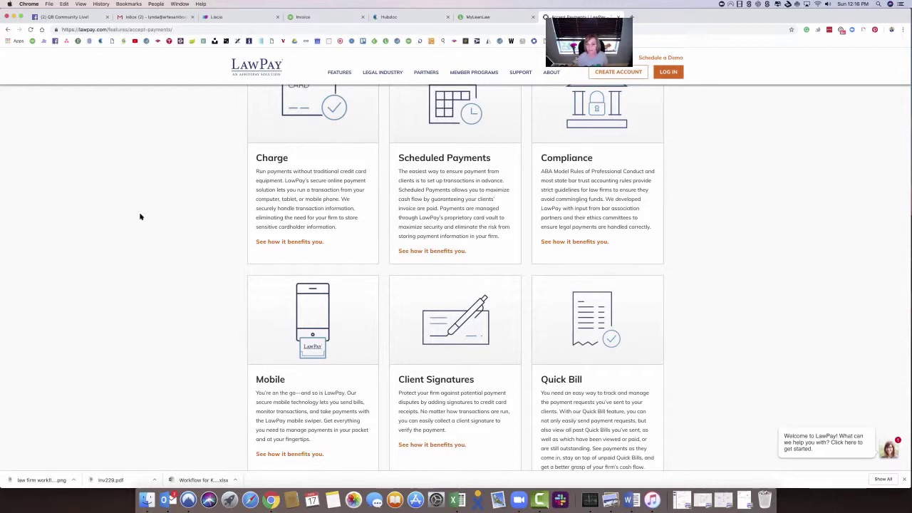
{"action": "mouse_move", "coordinate": [335, 82]}
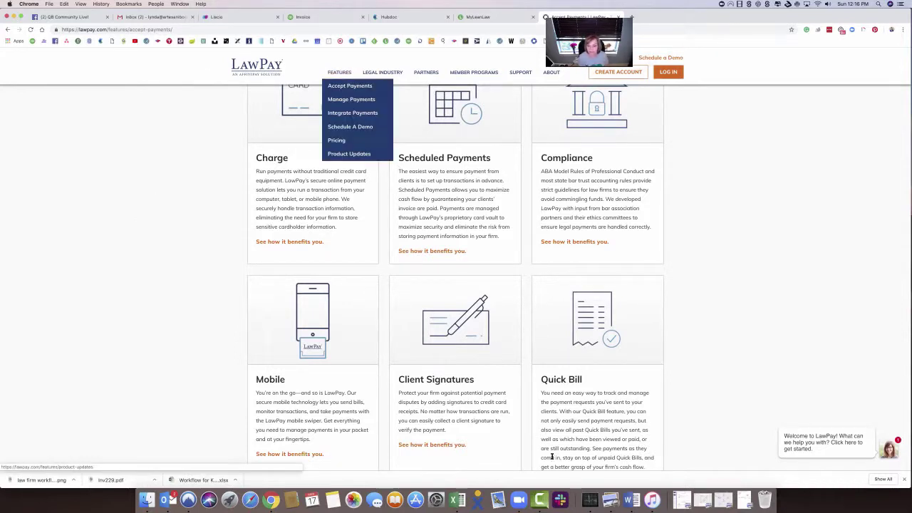